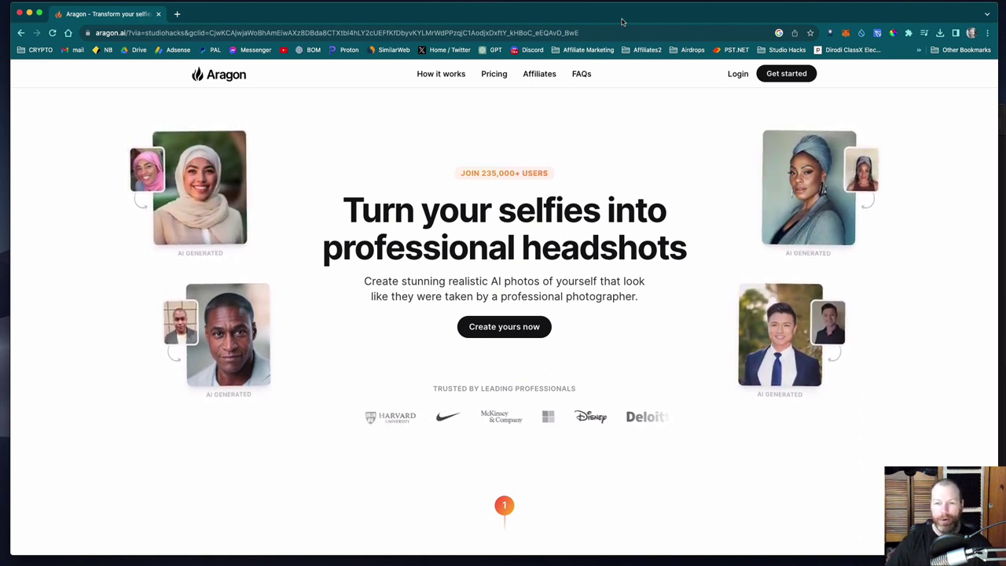
Open the account dashboard and start creating a new set of headshots
left_click(737, 73)
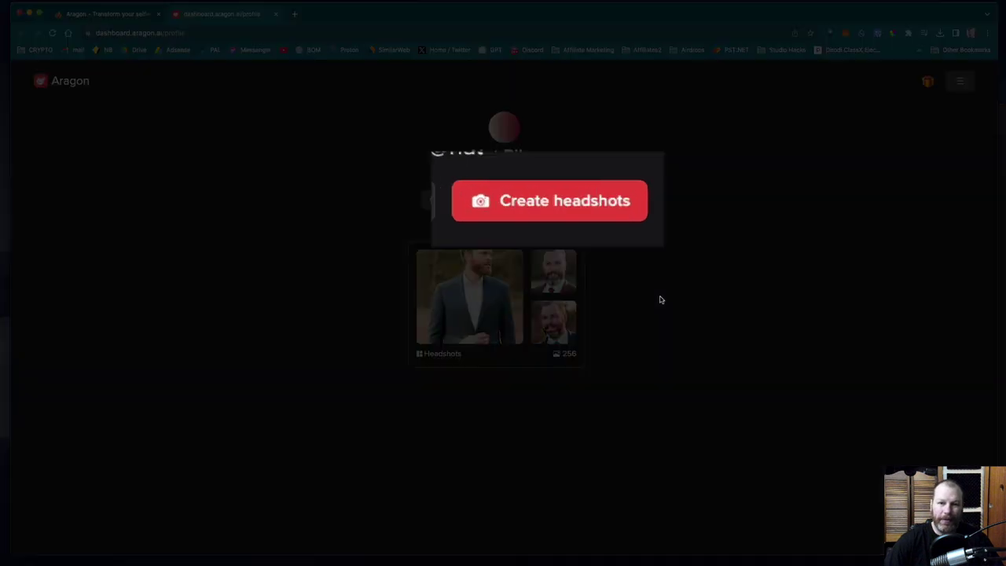
left_click(548, 200)
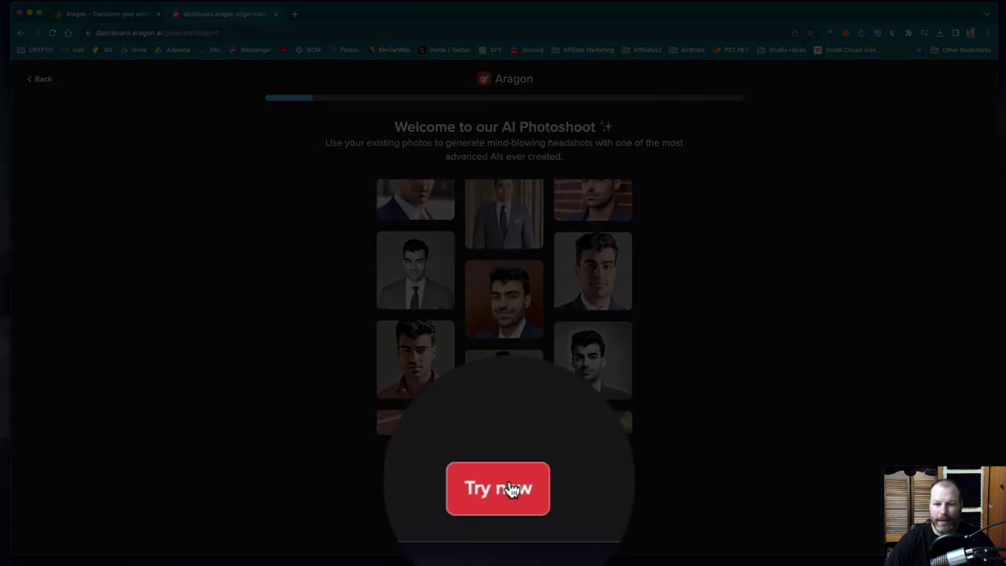
Begin the photoshoot setup and accept that AI pictures may contain defects
left_click(506, 529)
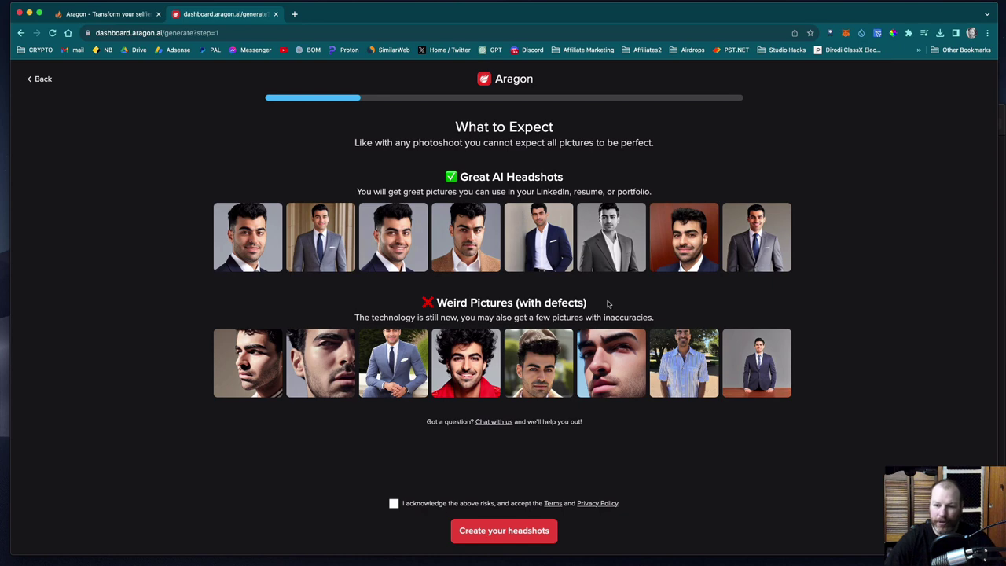
left_click(394, 503)
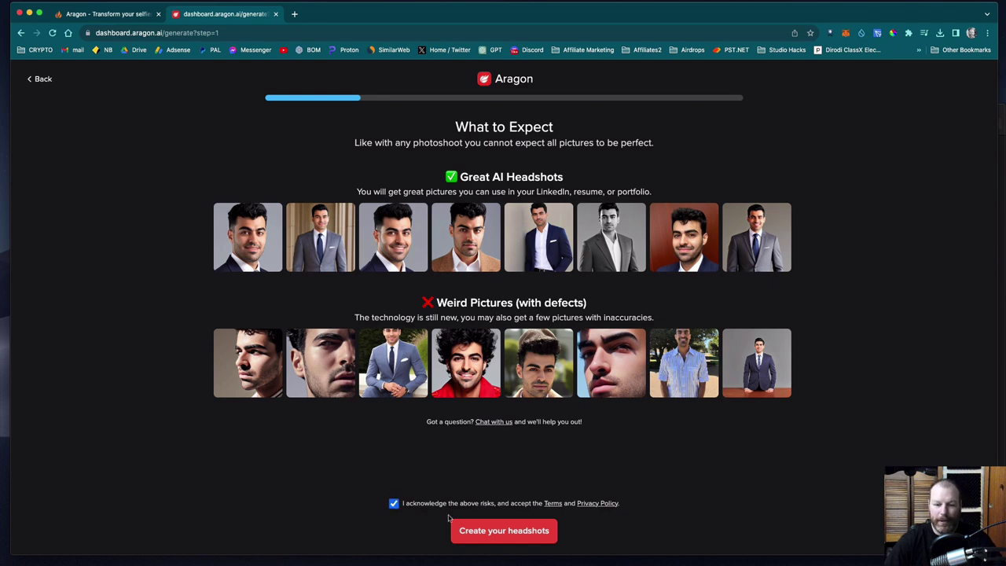
left_click(512, 532)
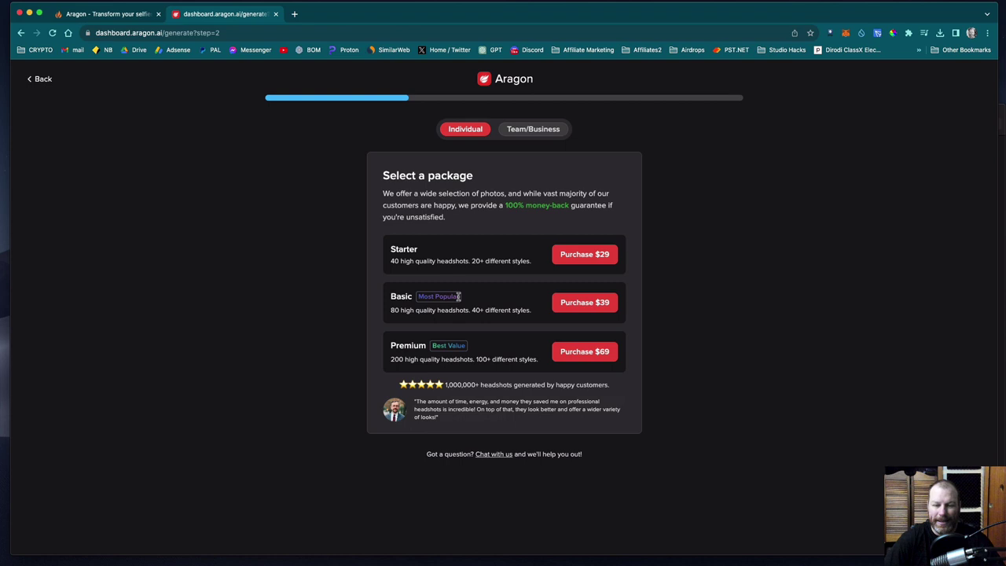
Buy the $39 Basic package, keep Marketing specialist, and choose Company website as headshot reason
left_click(578, 304)
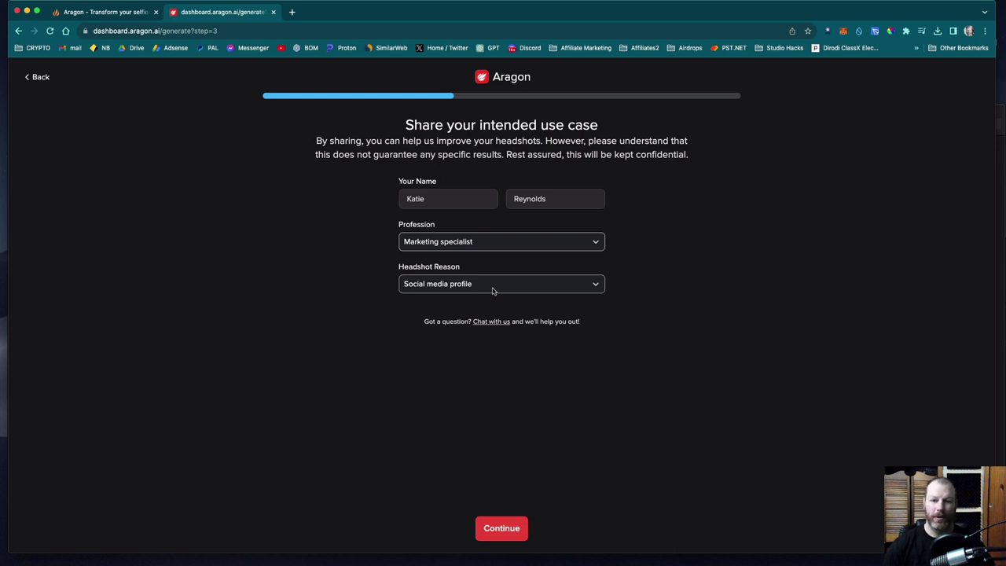
left_click(570, 248)
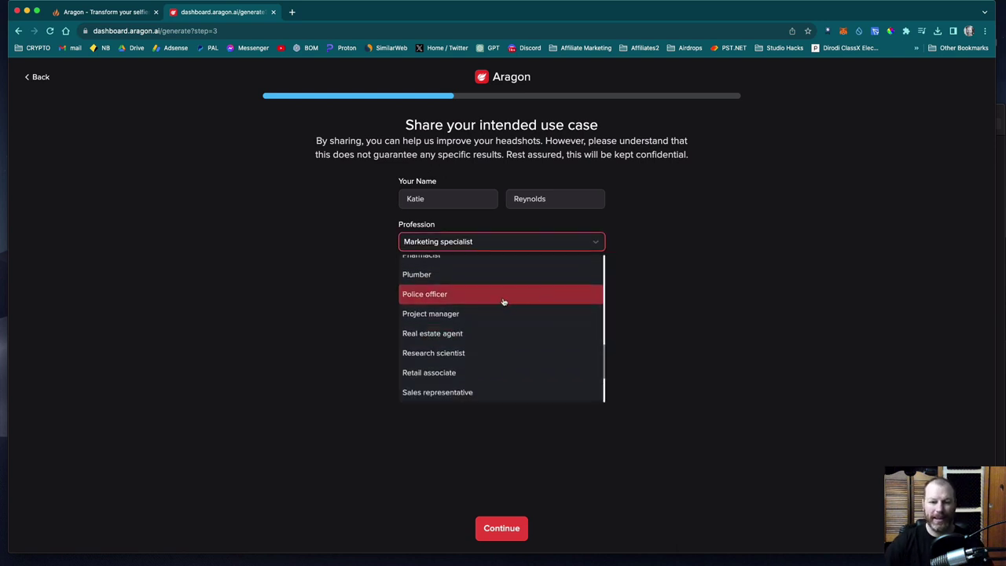
scroll(503, 298, "up", 2)
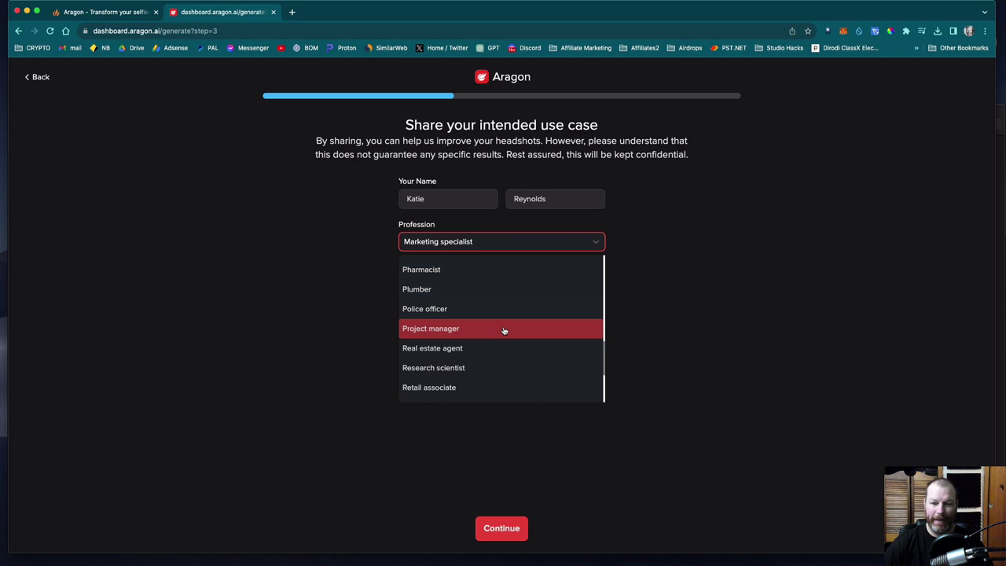
scroll(505, 330, "down", 5)
scroll(504, 330, "down", 1)
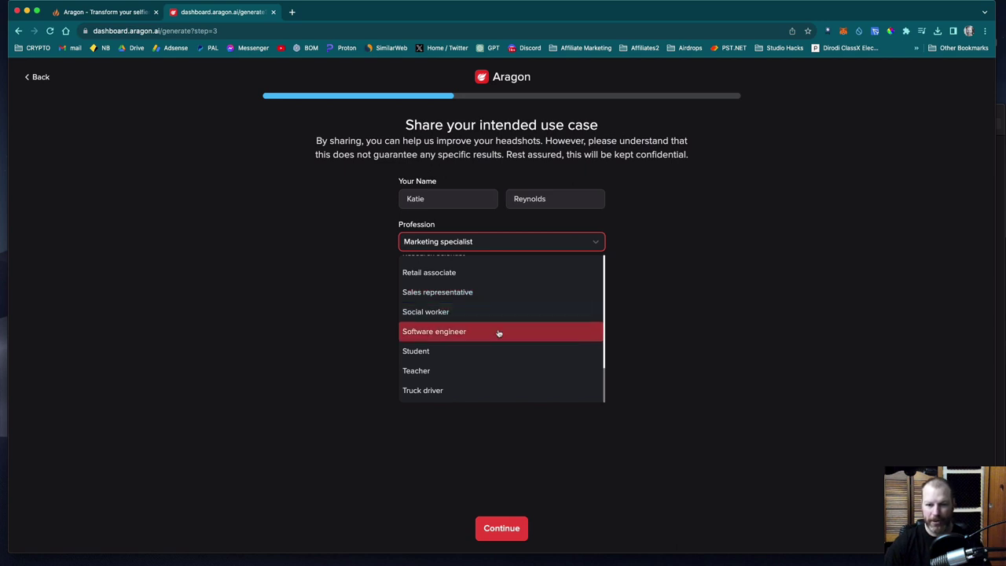
scroll(498, 333, "up", 4)
left_click(770, 269)
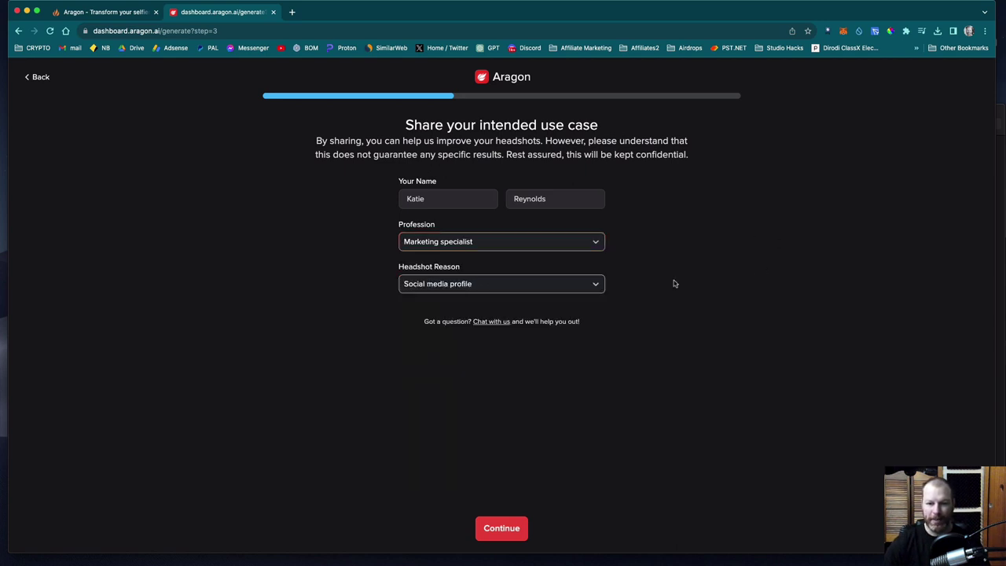
left_click(541, 288)
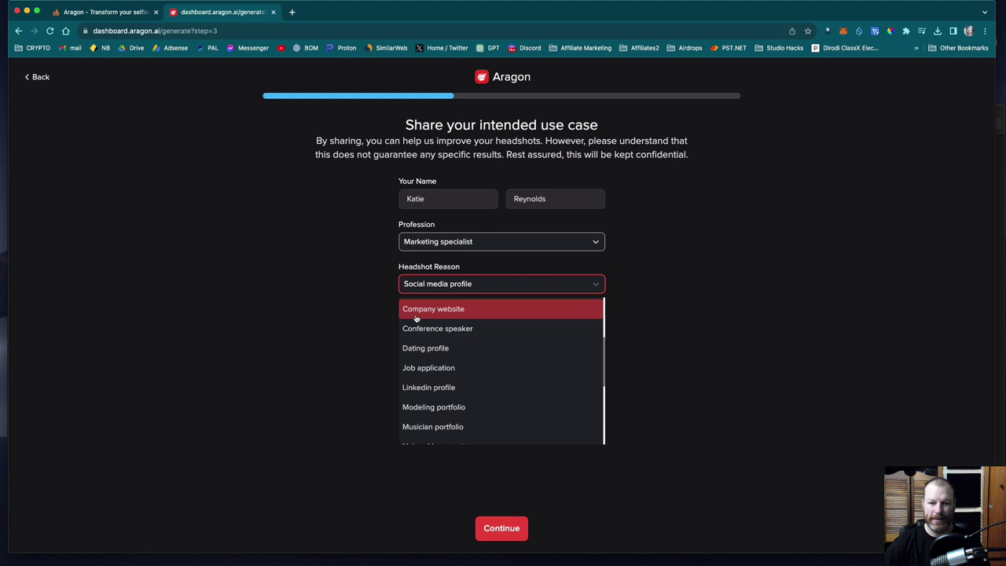
left_click(426, 313)
left_click(522, 535)
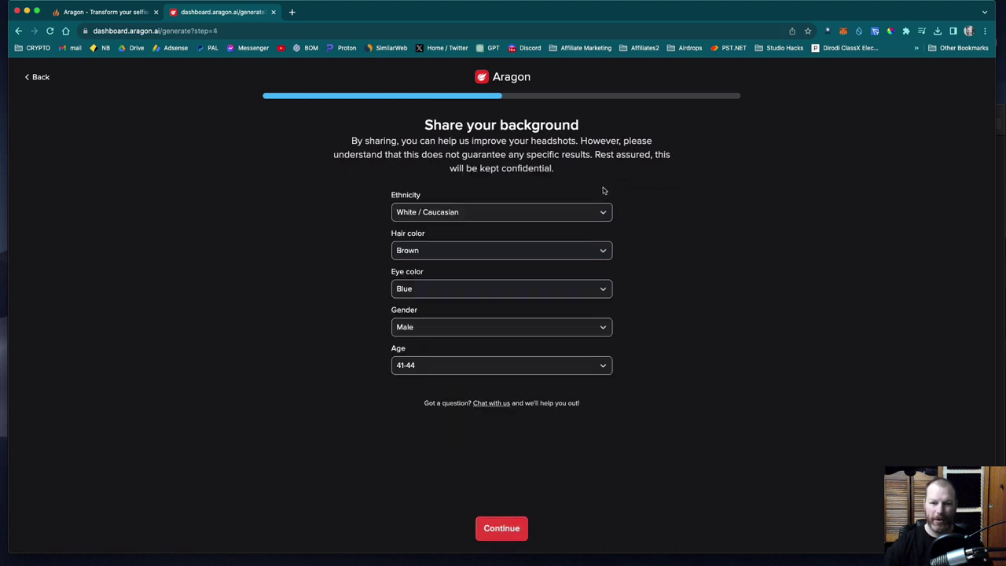
Submit the background details and acknowledge the good-upload and bad-upload tips pages
key("Return")
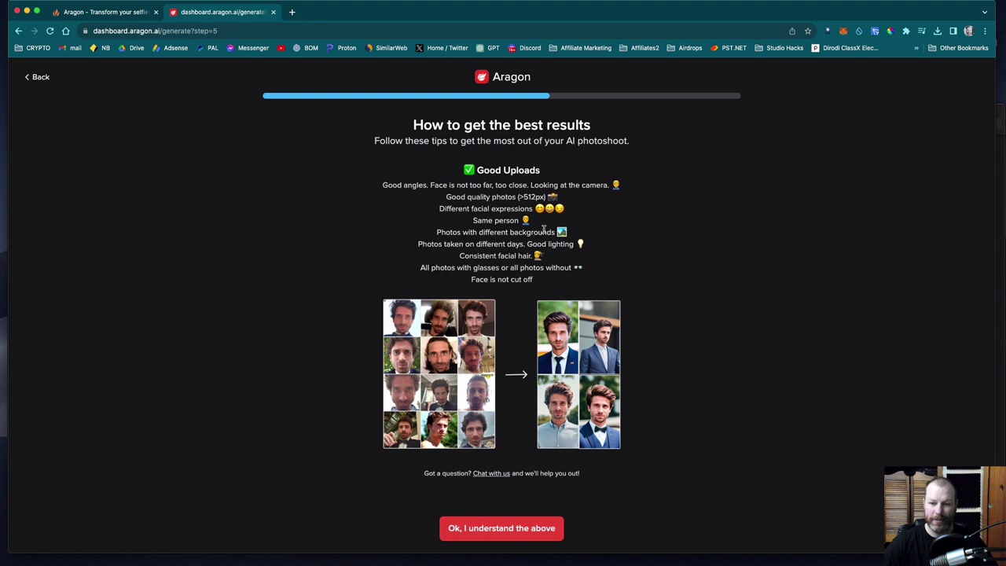
scroll(499, 240, "down", 1)
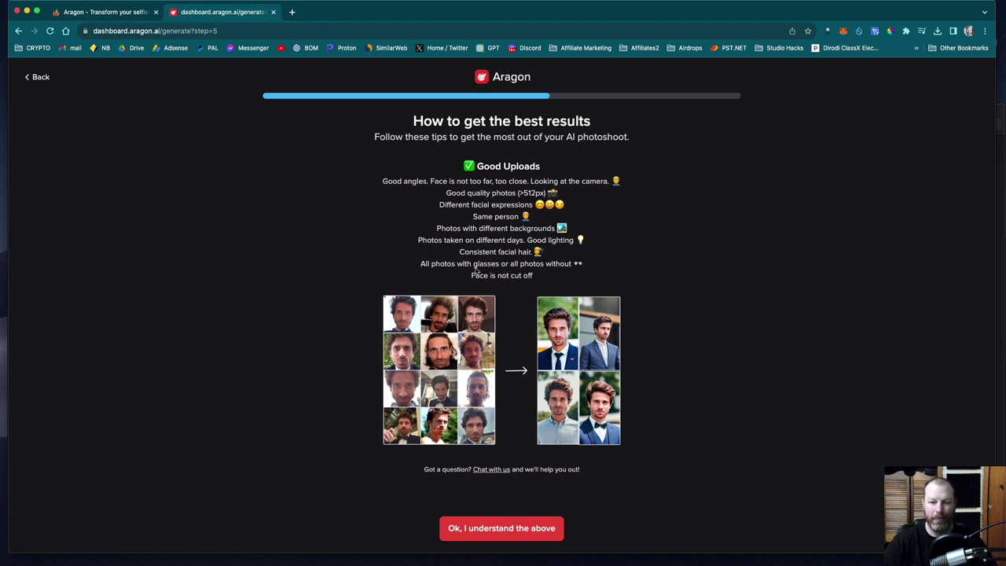
left_click(535, 530)
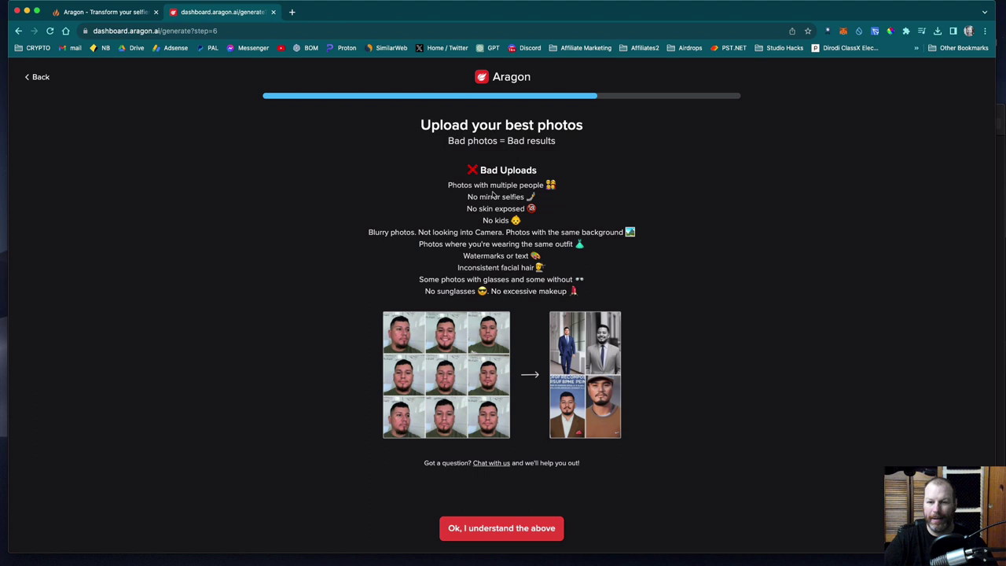
left_click(516, 529)
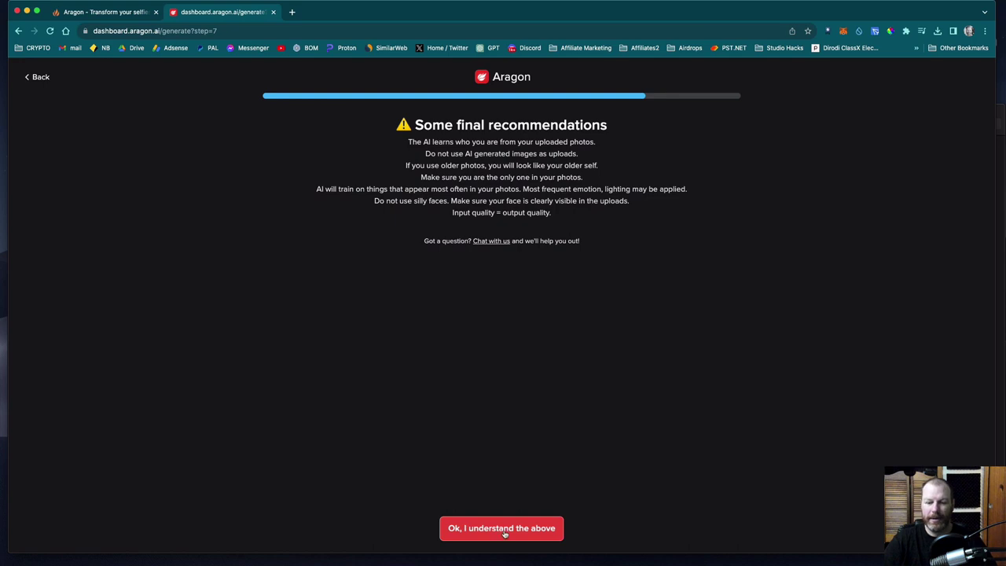
Accept the final recommendations and preview the selfie photos at full size in Finder
left_click(504, 532)
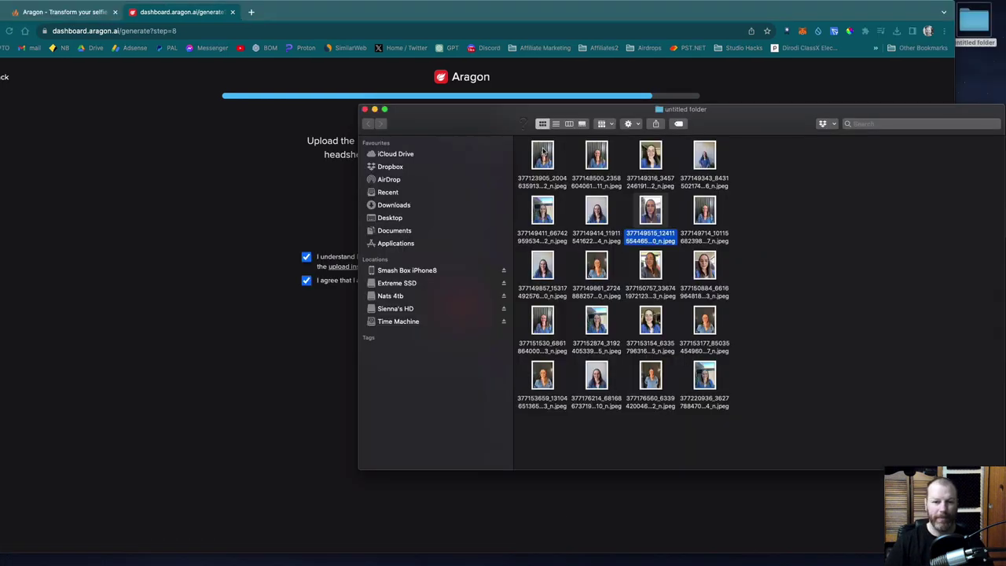
key("space")
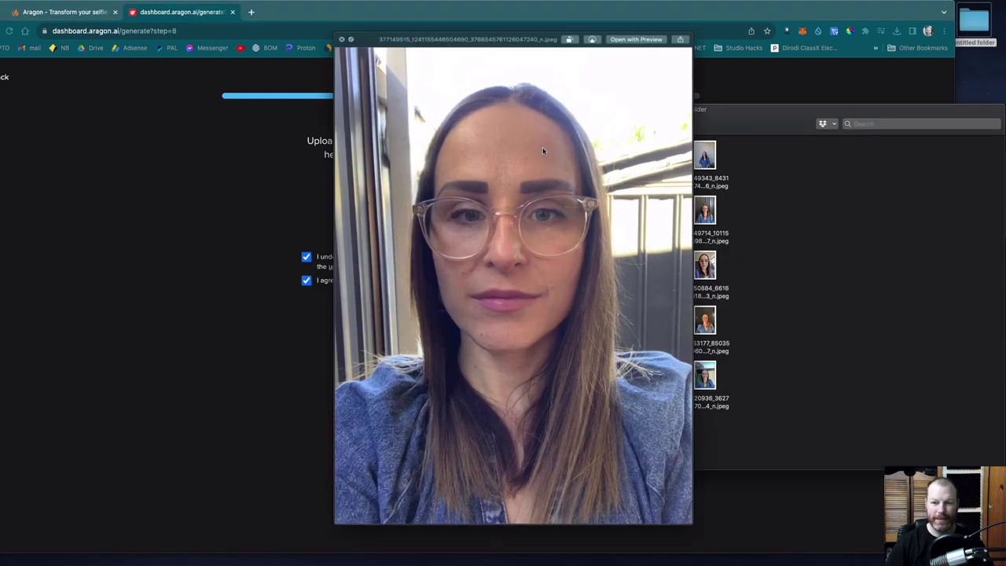
key("Down")
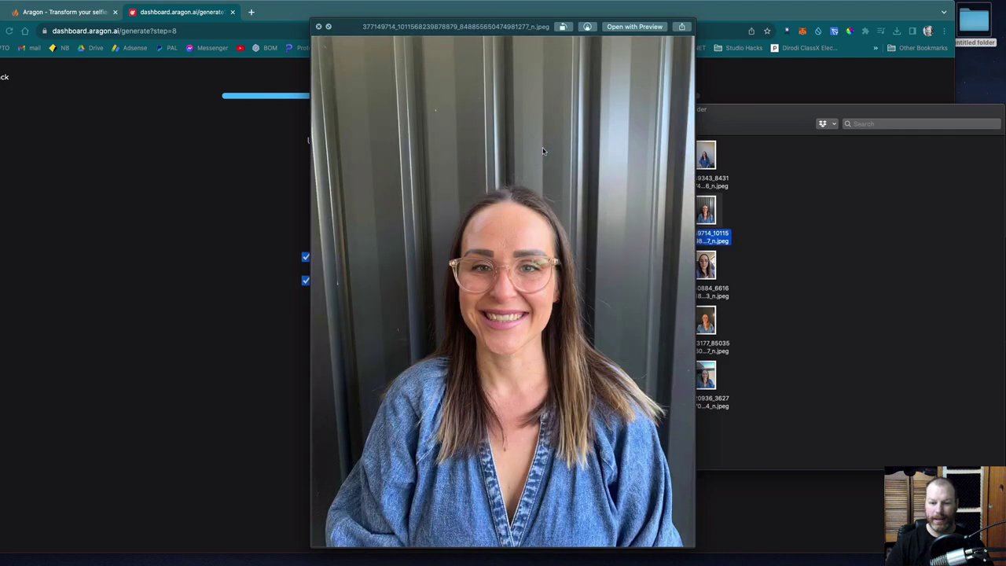
key("Up")
key("Left")
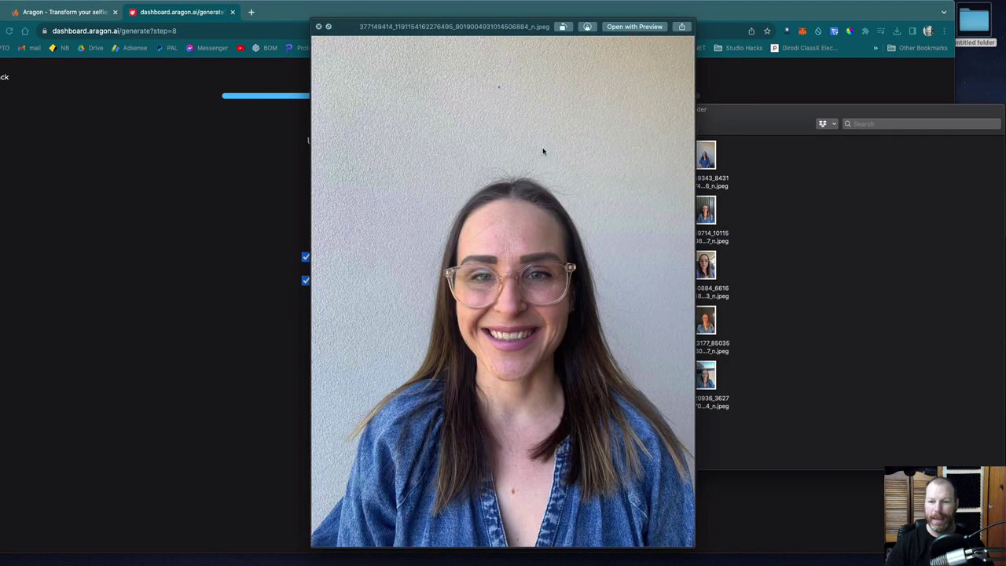
key("Right")
key("space")
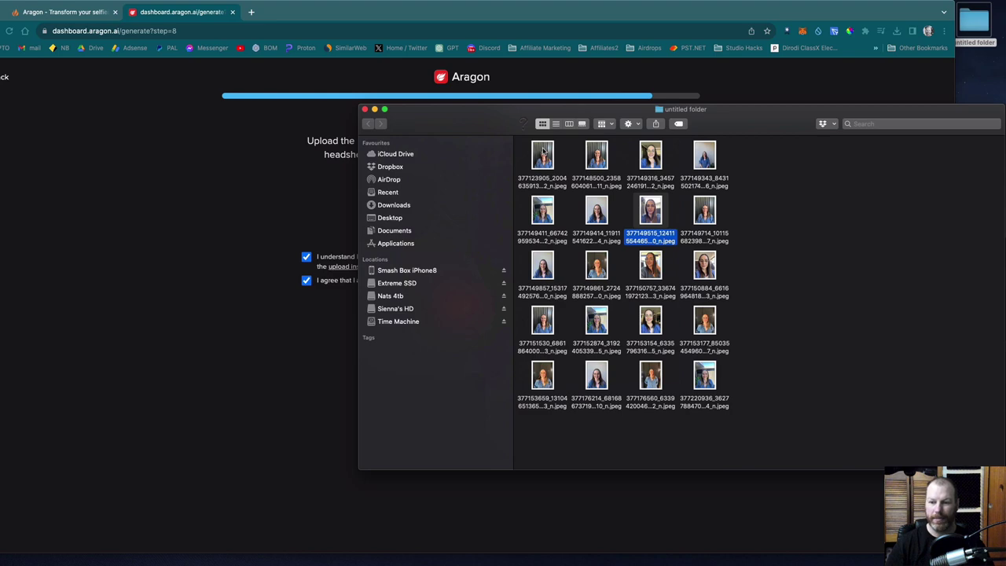
Select all 20 selfies and drop them onto Aragon's upload area
key("Down")
key("Down")
key("Right")
key("Down")
key("super+a")
left_click_drag(485, 129, 367, 225)
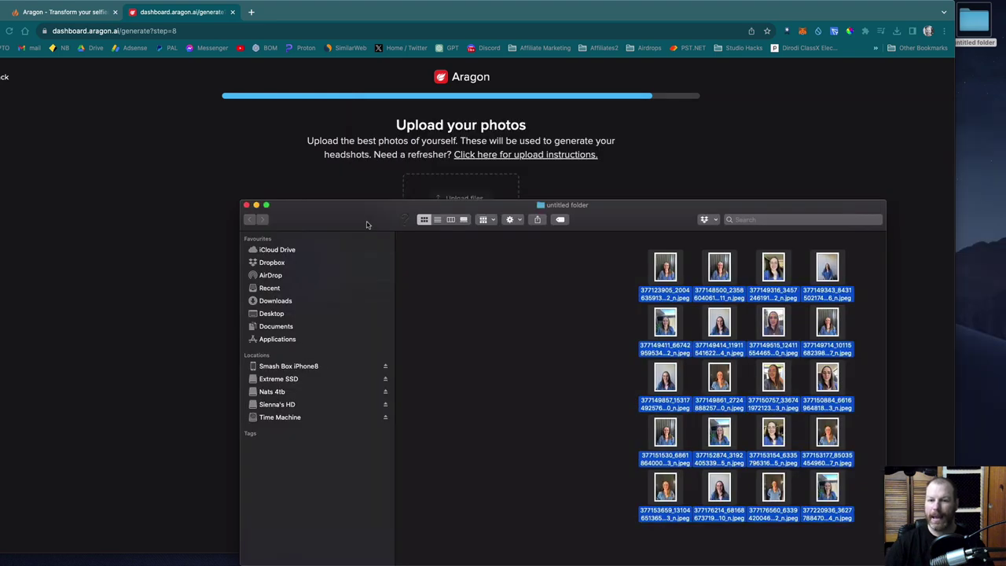
left_click_drag(641, 219, 734, 248)
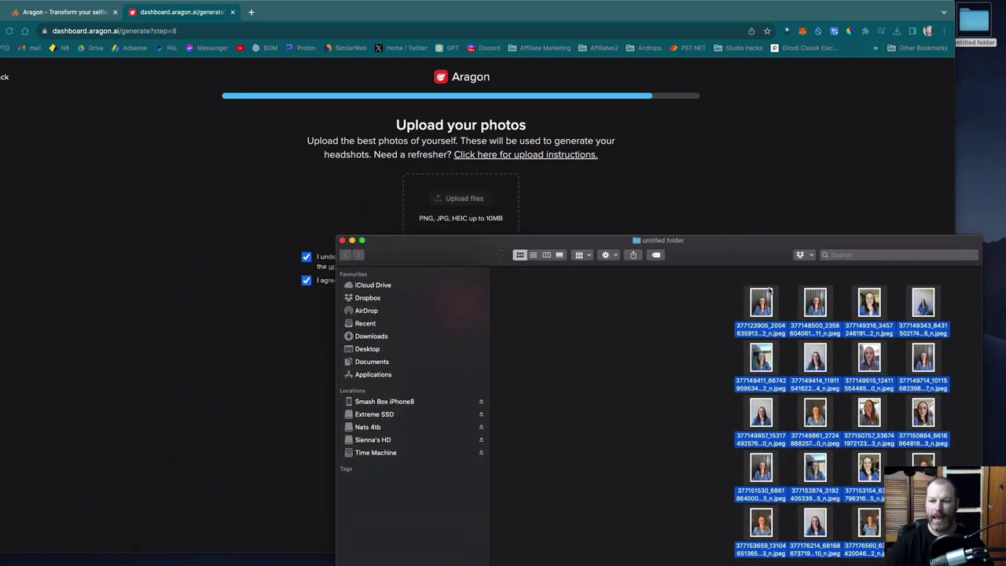
left_click_drag(770, 291, 460, 195)
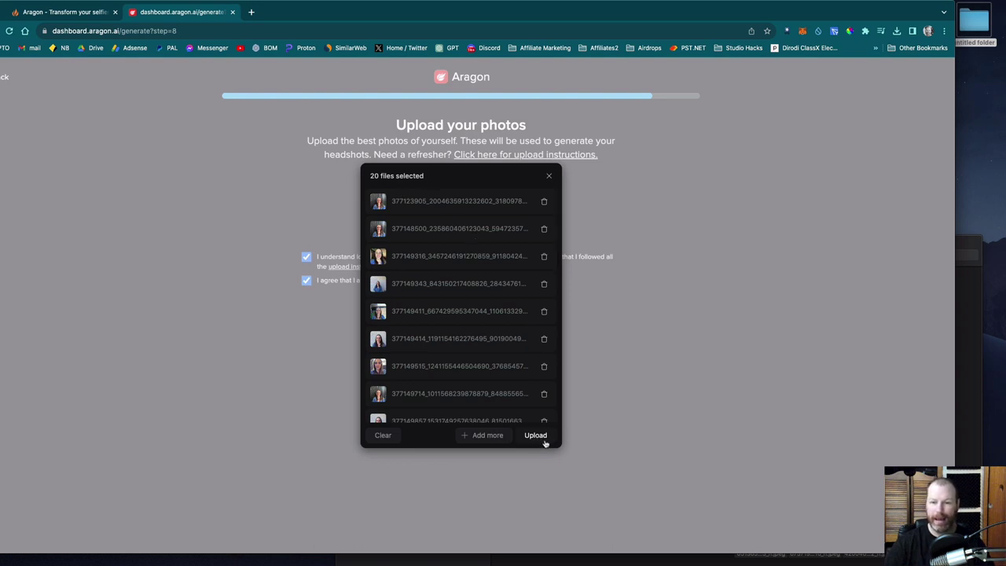
Upload the 20 selfies and check one rejected photo's rejection reason
left_click(535, 436)
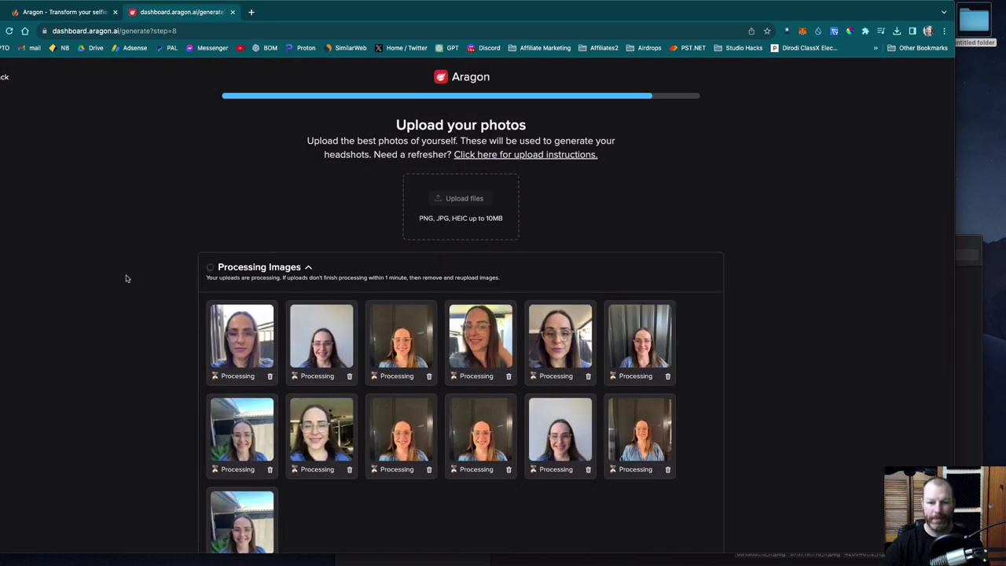
scroll(103, 315, "down", 3)
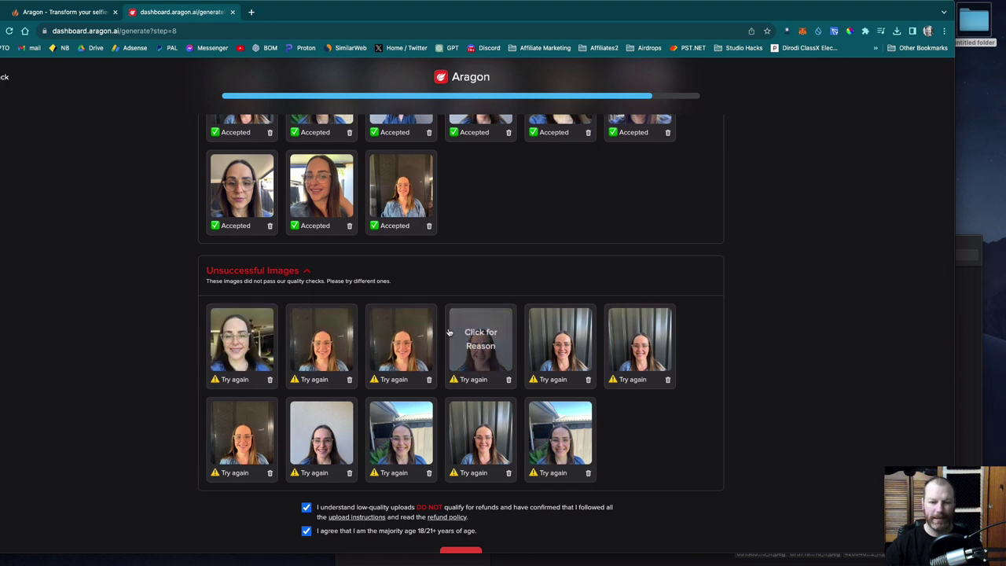
left_click(486, 343)
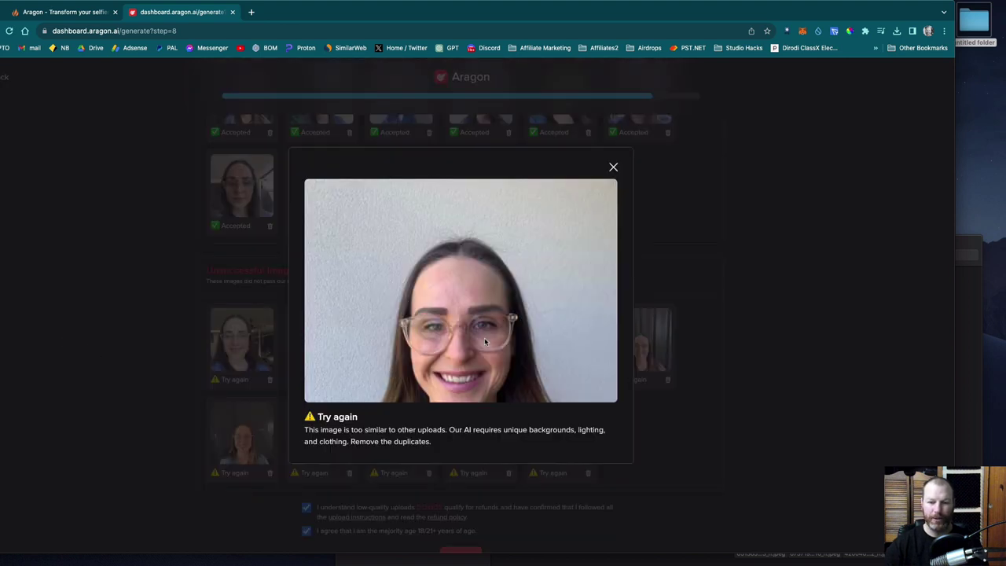
left_click(689, 212)
scroll(770, 270, "up", 2)
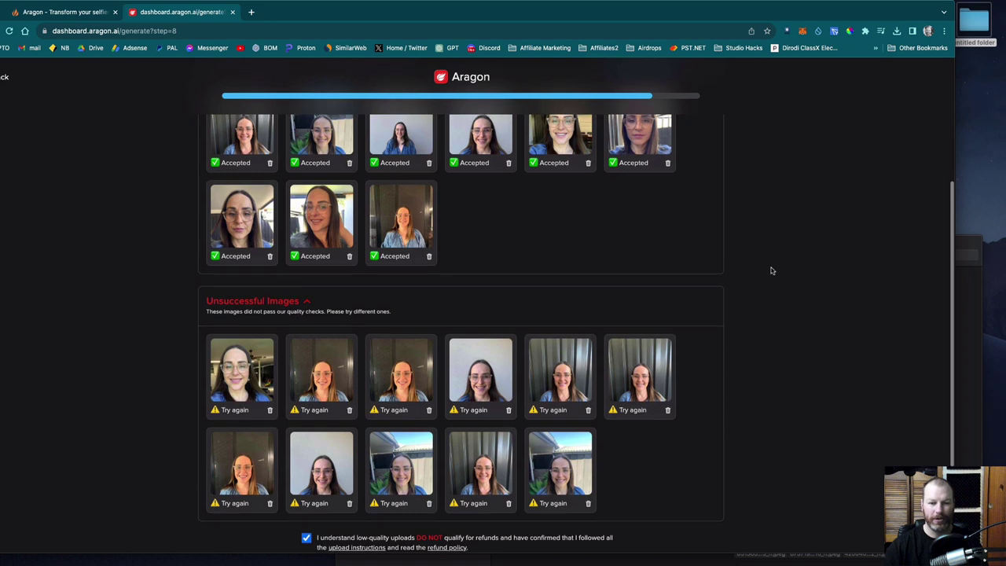
scroll(771, 270, "up", 2)
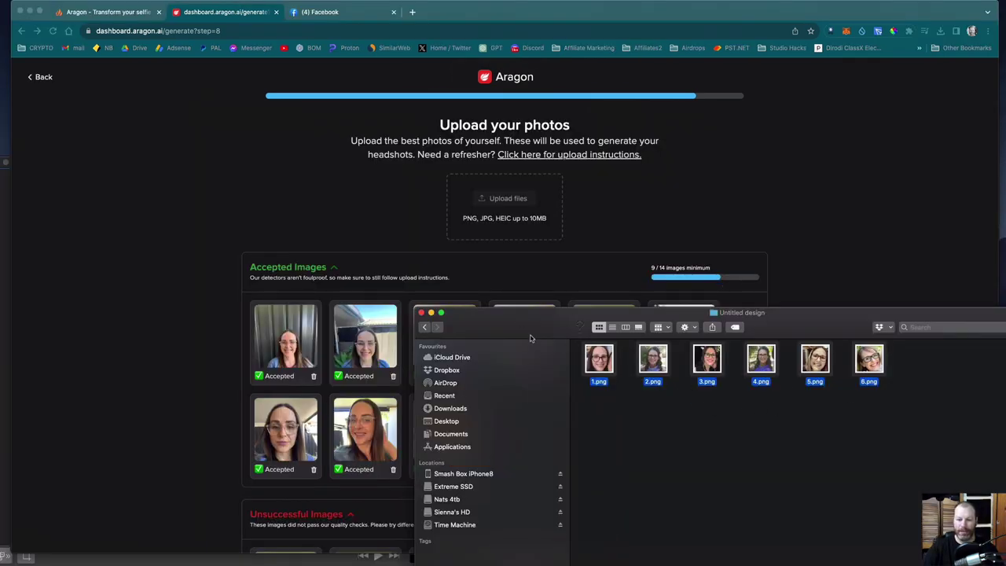
Add the six PNGs 1.png–6.png, upload them, and submit for headshot generation
left_click_drag(534, 328, 635, 293)
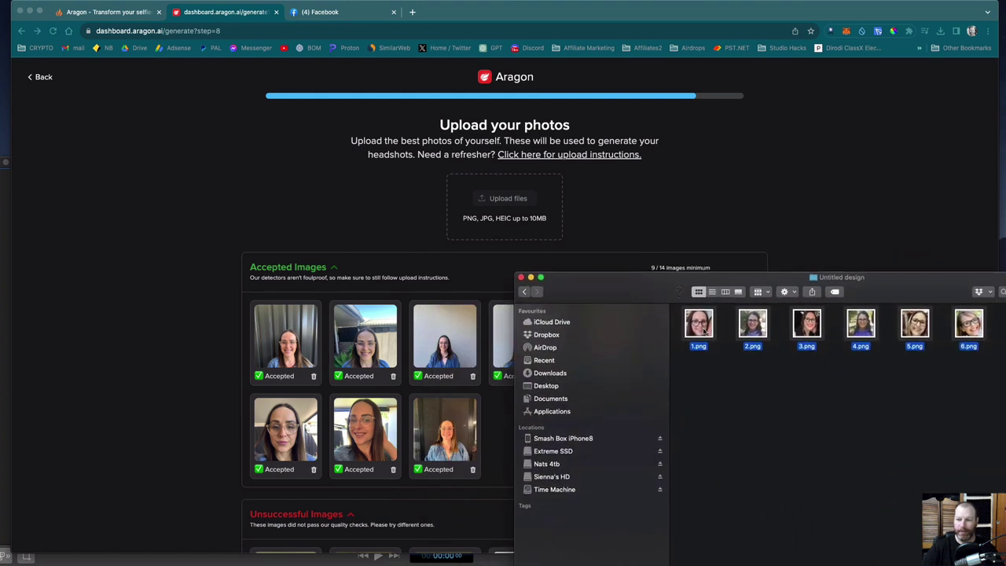
left_click_drag(969, 322, 514, 203)
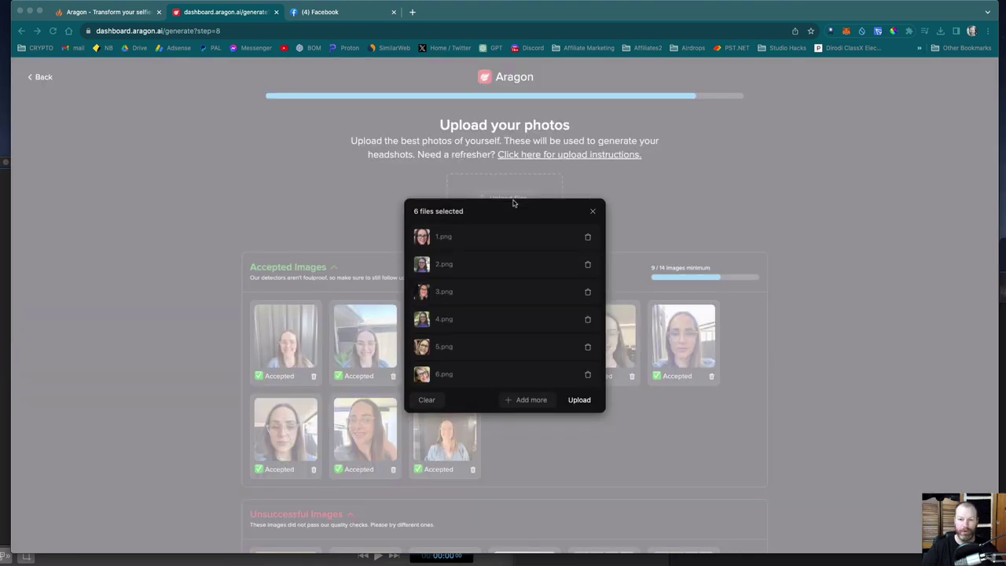
left_click(579, 400)
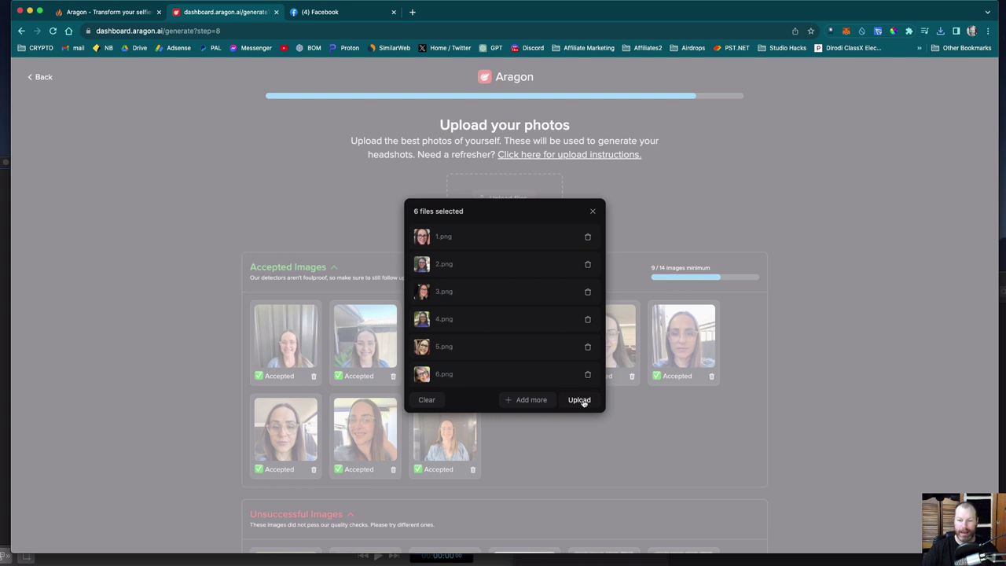
left_click(579, 400)
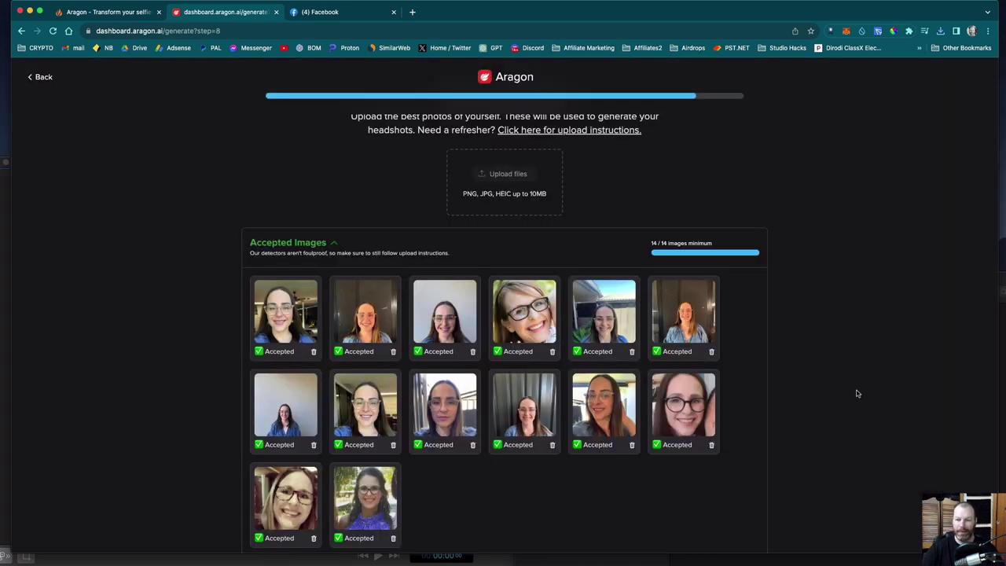
scroll(855, 393, "down", 2)
scroll(850, 398, "down", 10)
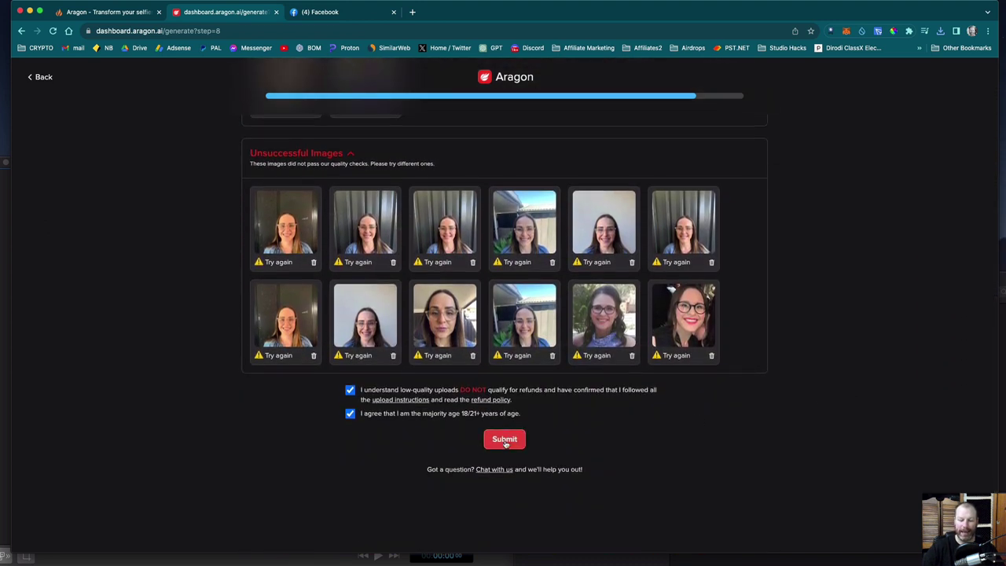
left_click(505, 439)
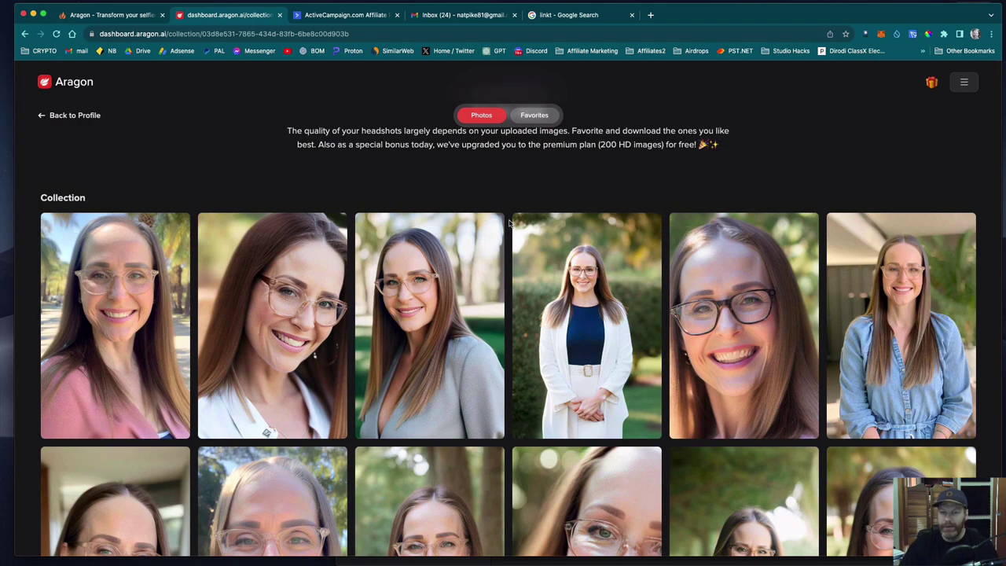
scroll(509, 224, "down", 10)
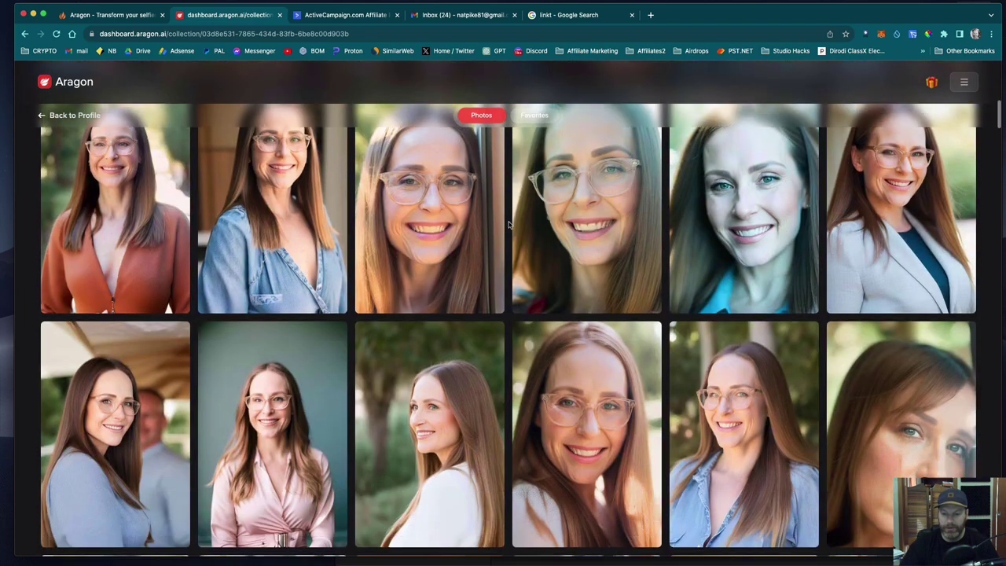
scroll(508, 226, "down", 10)
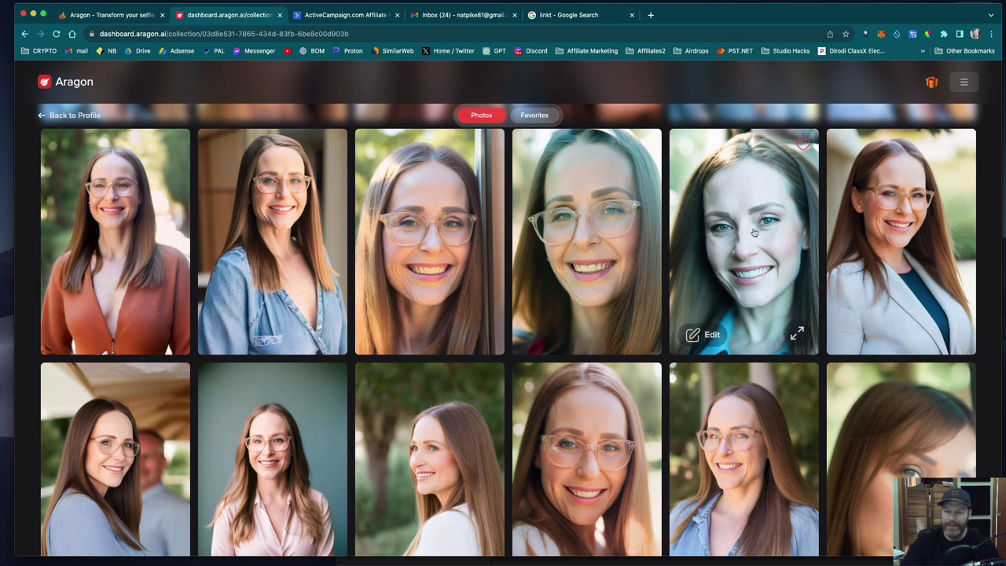
scroll(279, 234, "down", 3)
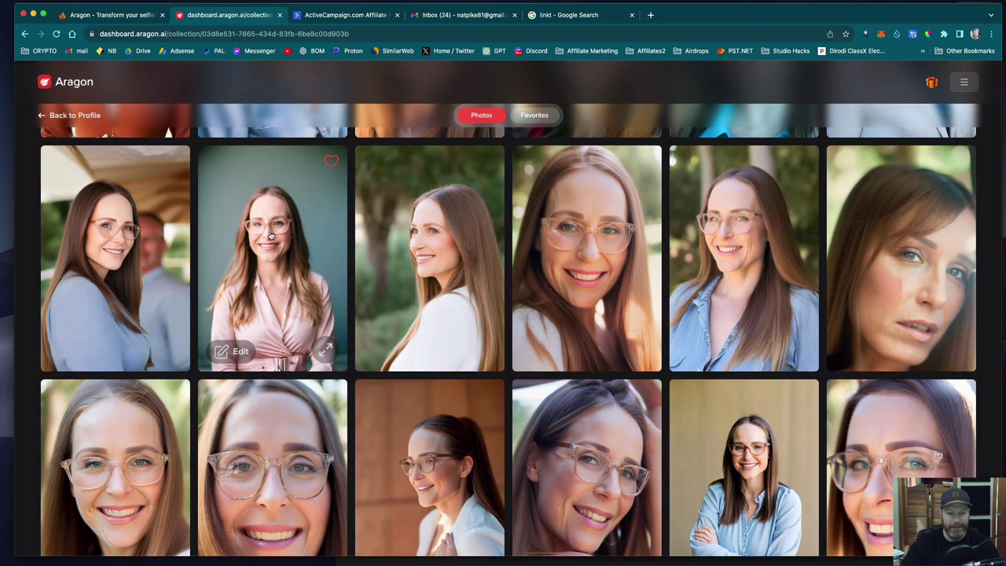
scroll(330, 245, "down", 1)
scroll(336, 250, "down", 2)
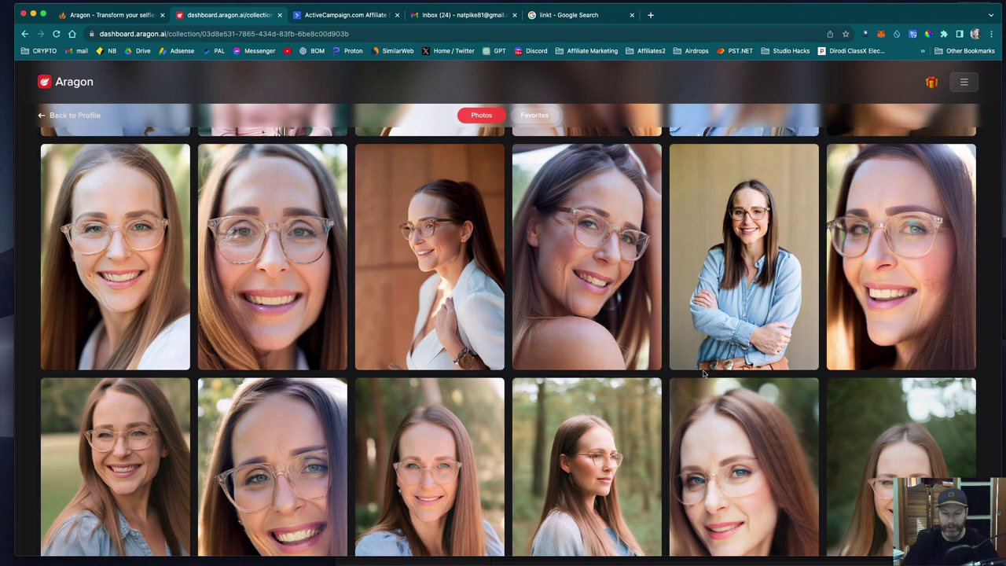
scroll(506, 356, "down", 5)
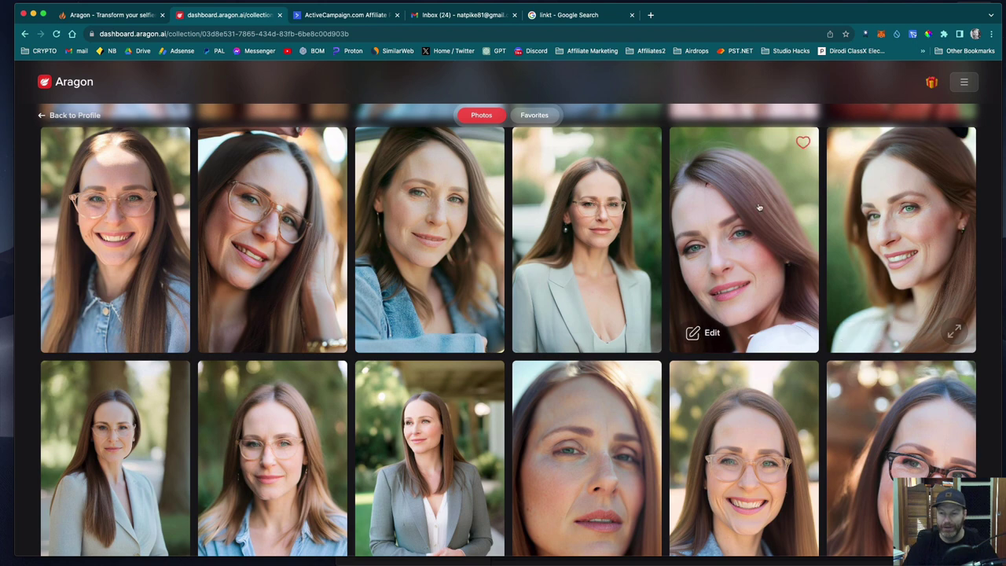
scroll(511, 215, "down", 1)
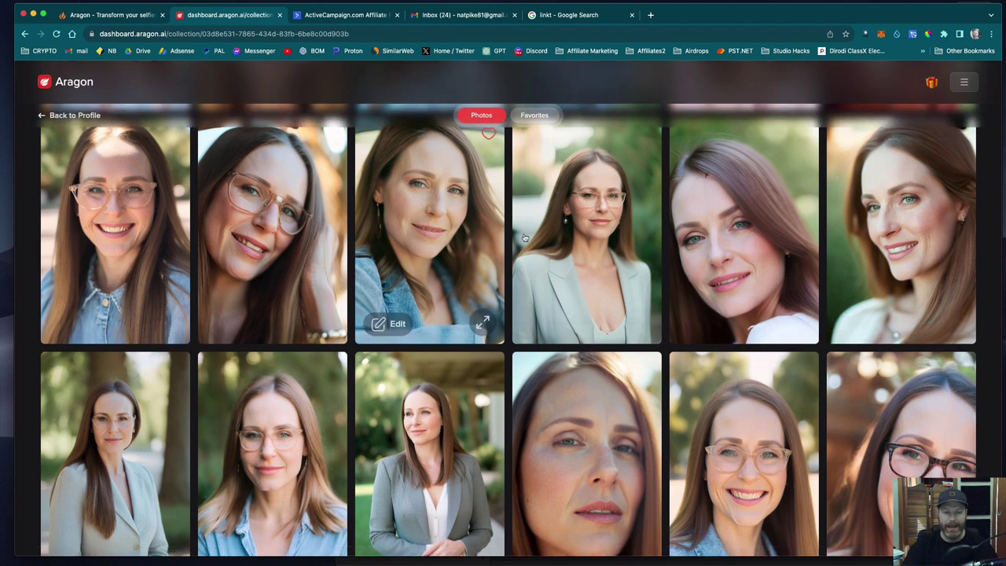
Scroll through the generated portraits of the bespectacled woman in the collection
scroll(515, 236, "down", 5)
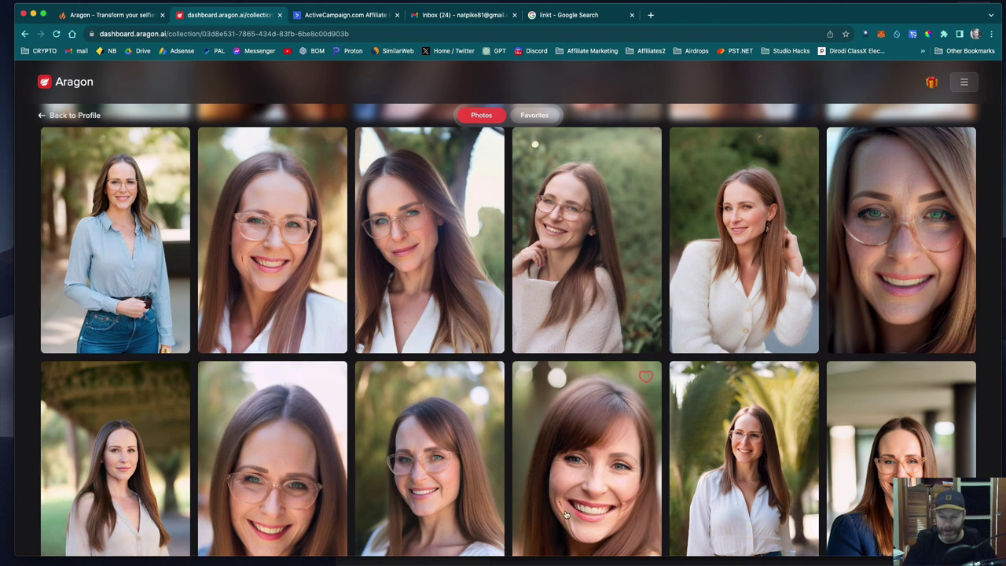
scroll(566, 515, "down", 3)
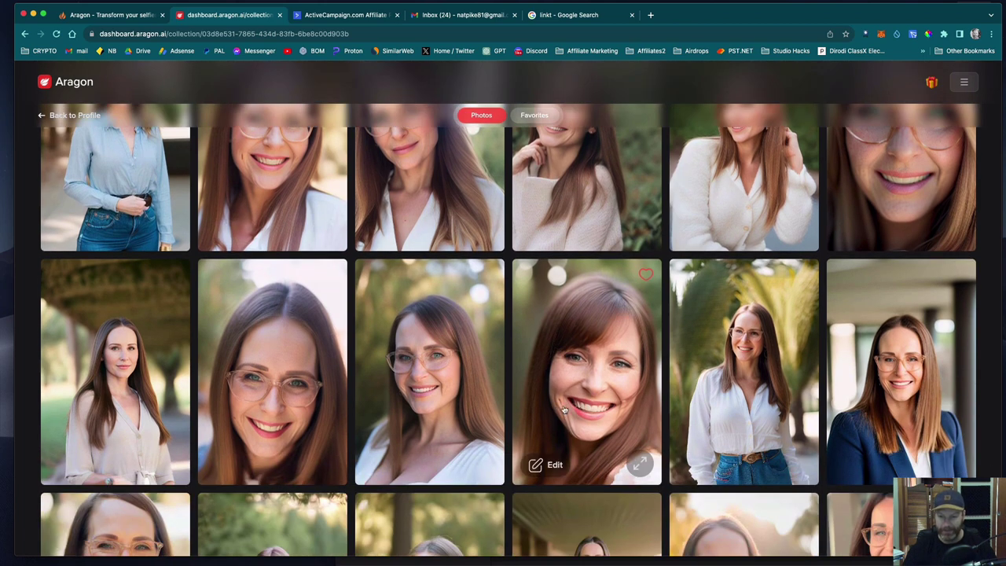
scroll(564, 410, "up", 5)
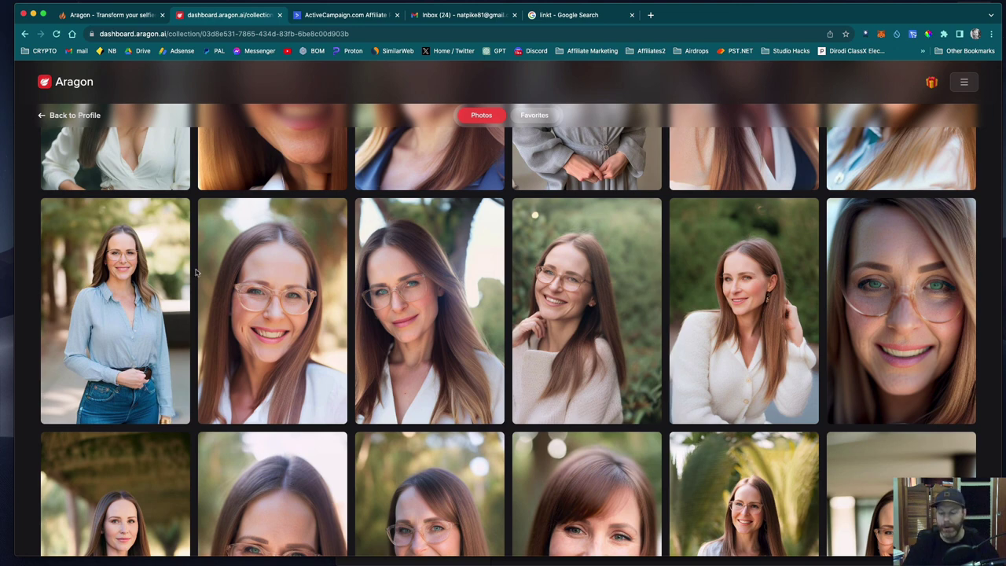
scroll(351, 305, "down", 5)
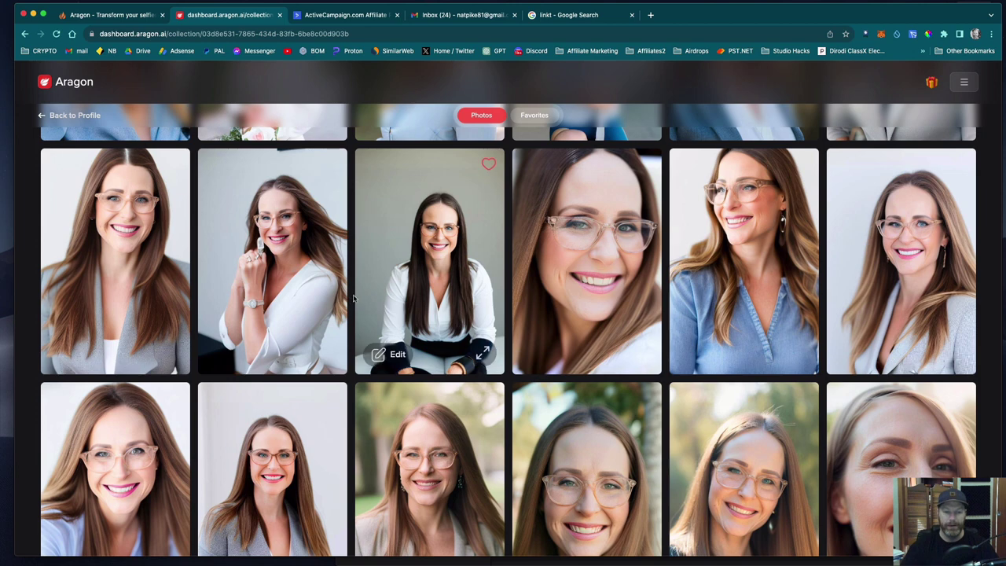
scroll(354, 301, "up", 3)
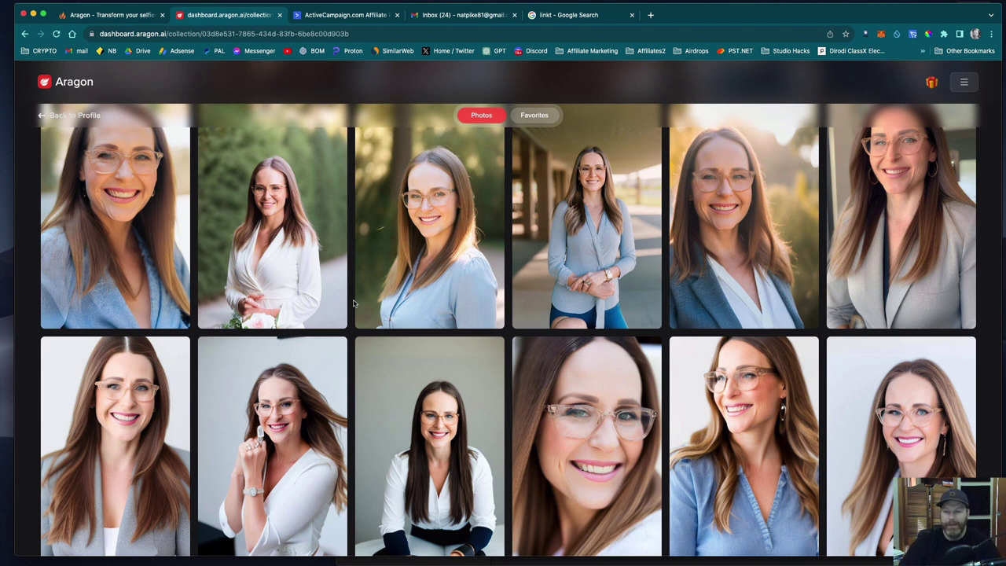
key("super+bracketleft")
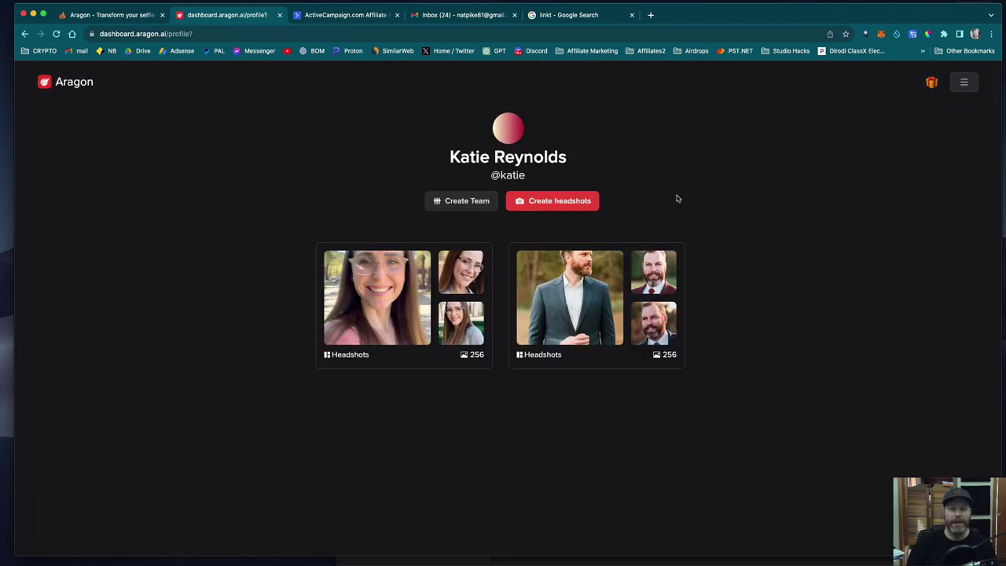